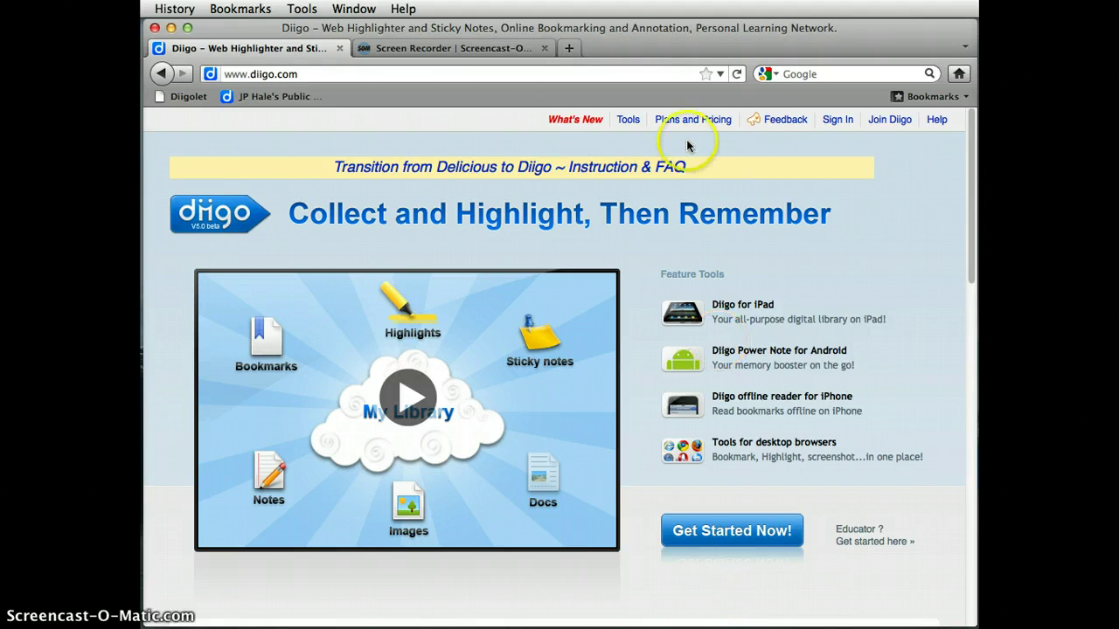
# - Sign in to Diigo using the Google account option
pyautogui.click(836, 124)
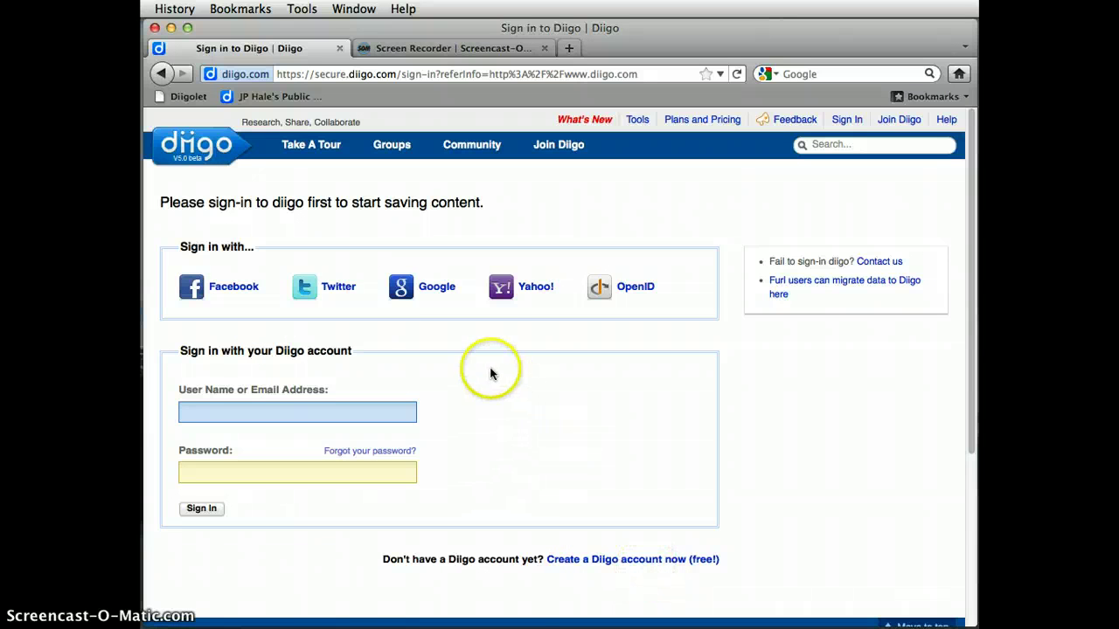
pyautogui.click(436, 291)
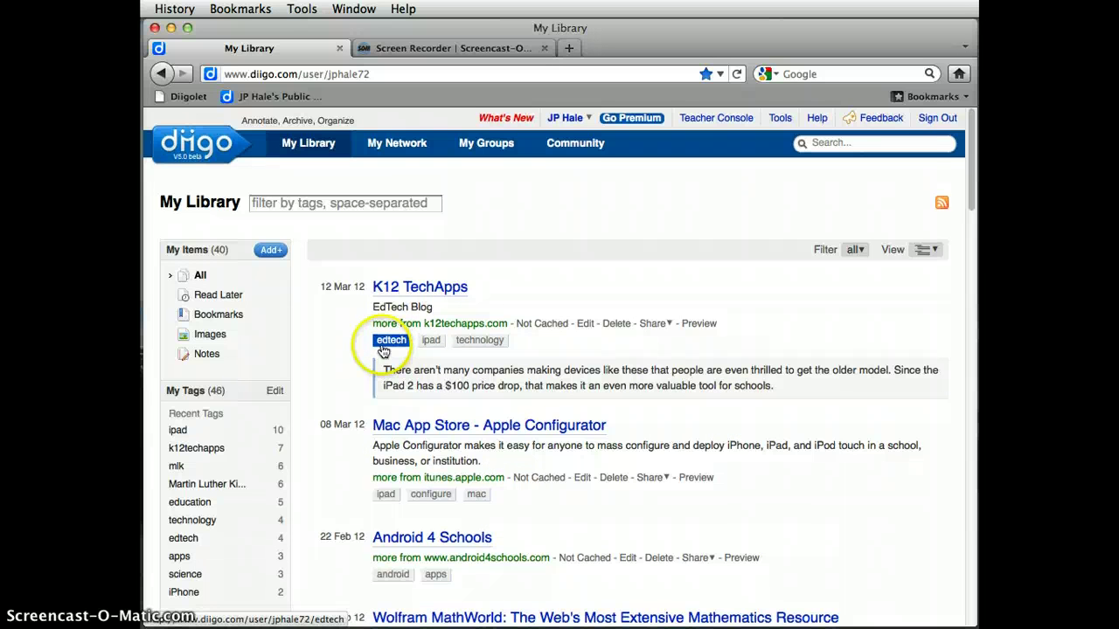
# - Examine the personal library's saved bookmarks, item types, recent and top tags, lists and tag filter
pyautogui.scroll(1, 487, 347)
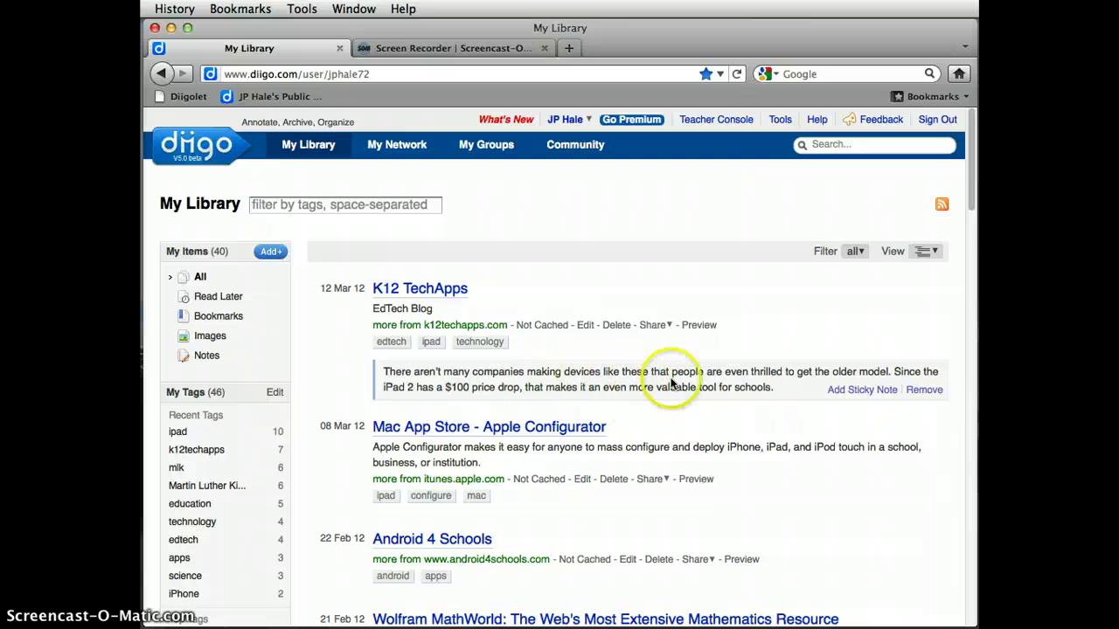
pyautogui.scroll(-3, 660, 383)
pyautogui.scroll(-1, 661, 383)
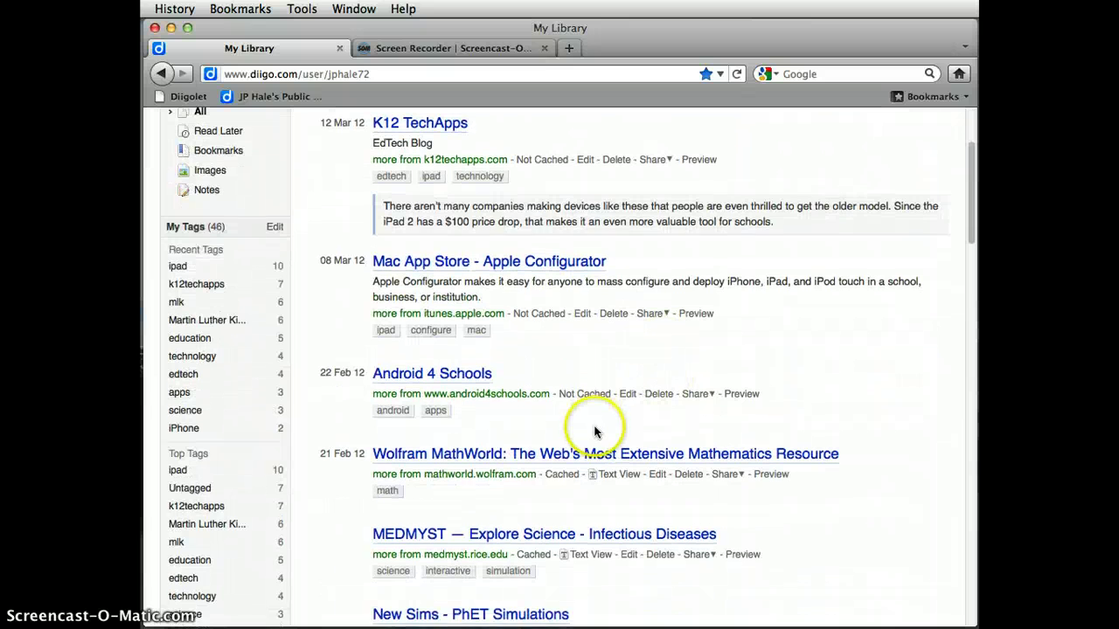
pyautogui.scroll(2, 263, 341)
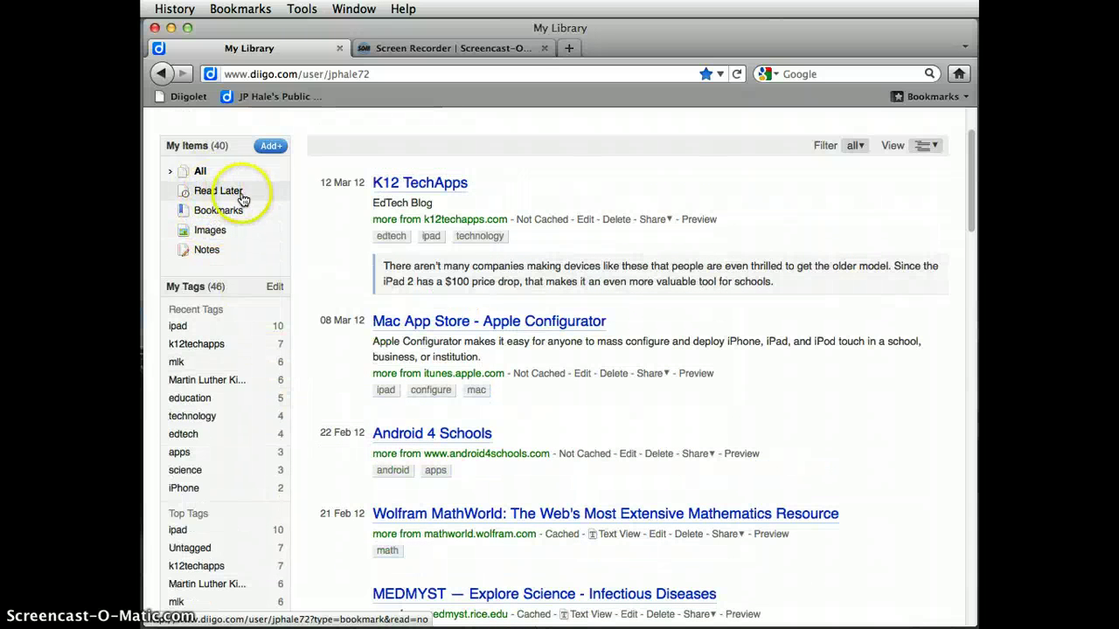
pyautogui.scroll(1, 242, 200)
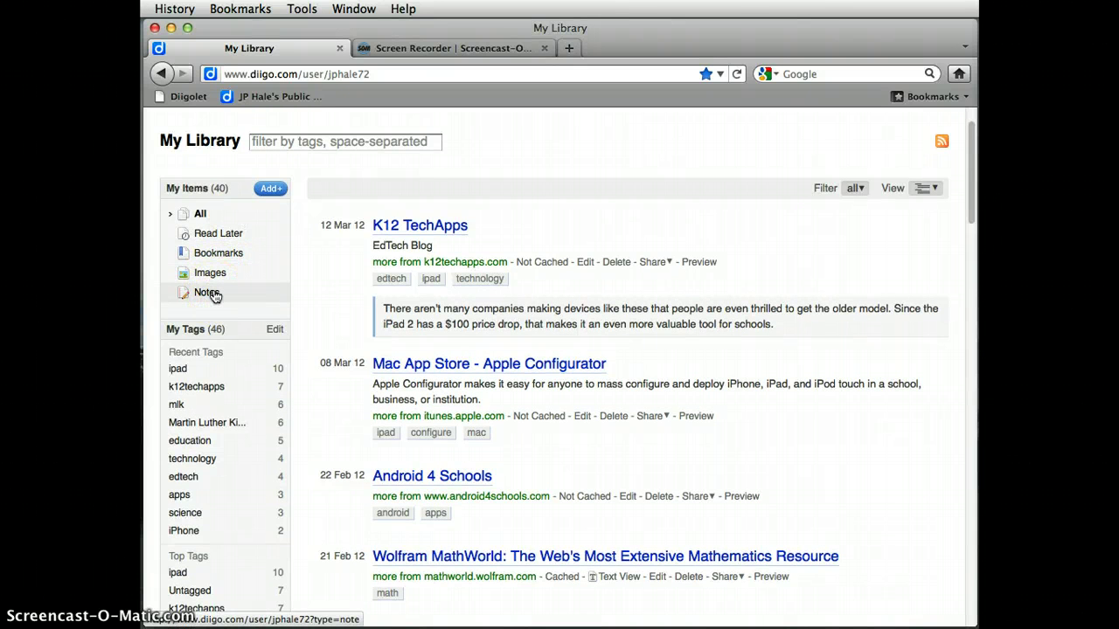
pyautogui.scroll(-2, 263, 454)
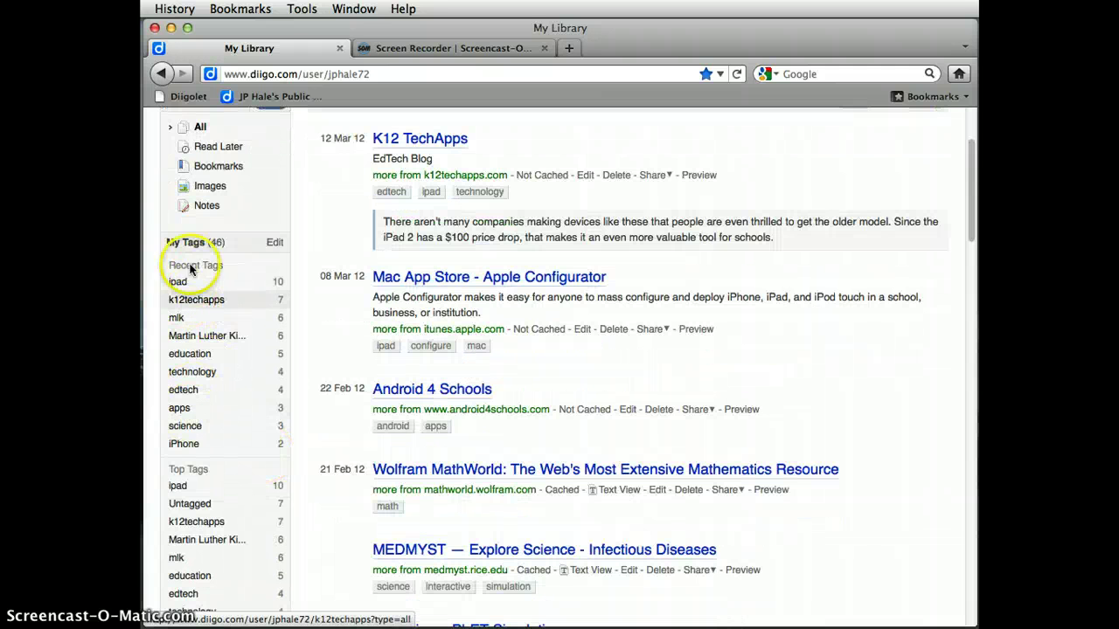
pyautogui.scroll(-4, 219, 425)
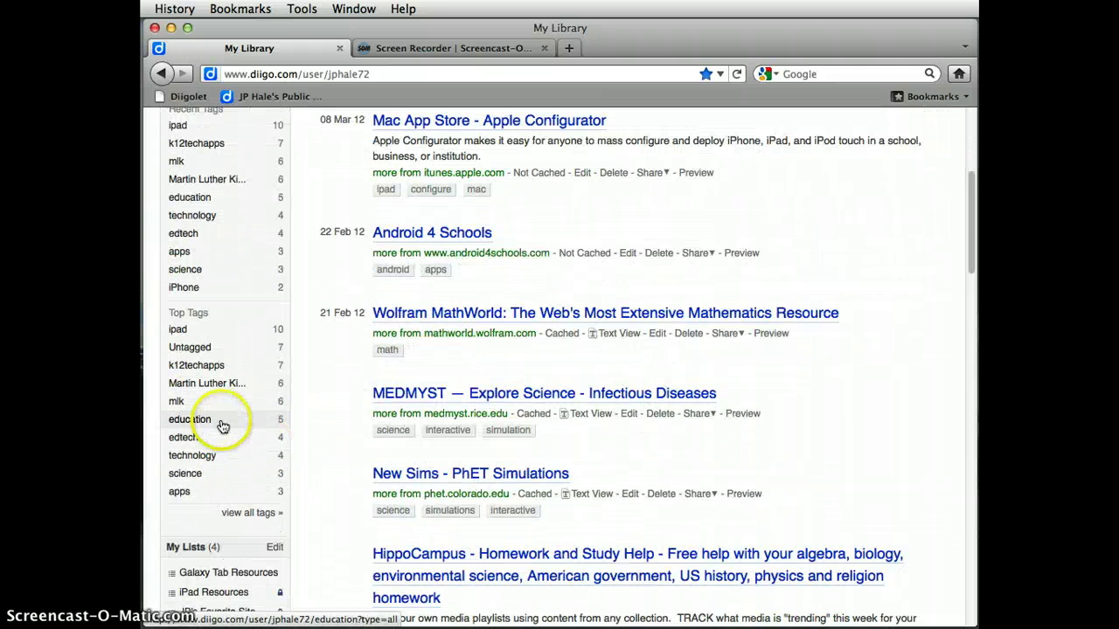
pyautogui.scroll(-2, 231, 437)
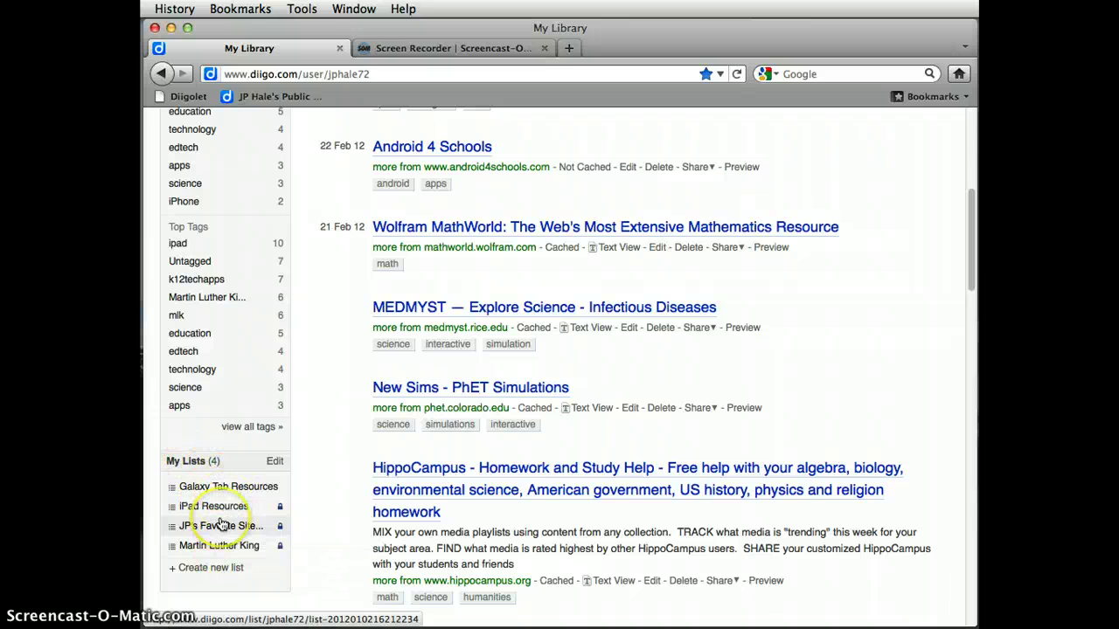
pyautogui.scroll(10, 249, 535)
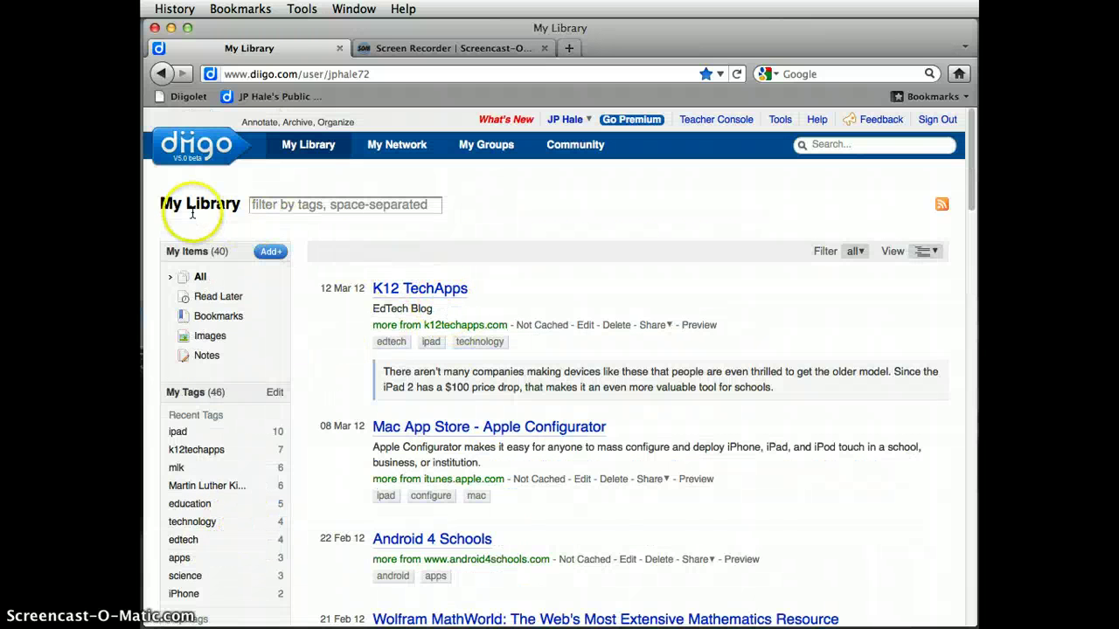
pyautogui.click(262, 204)
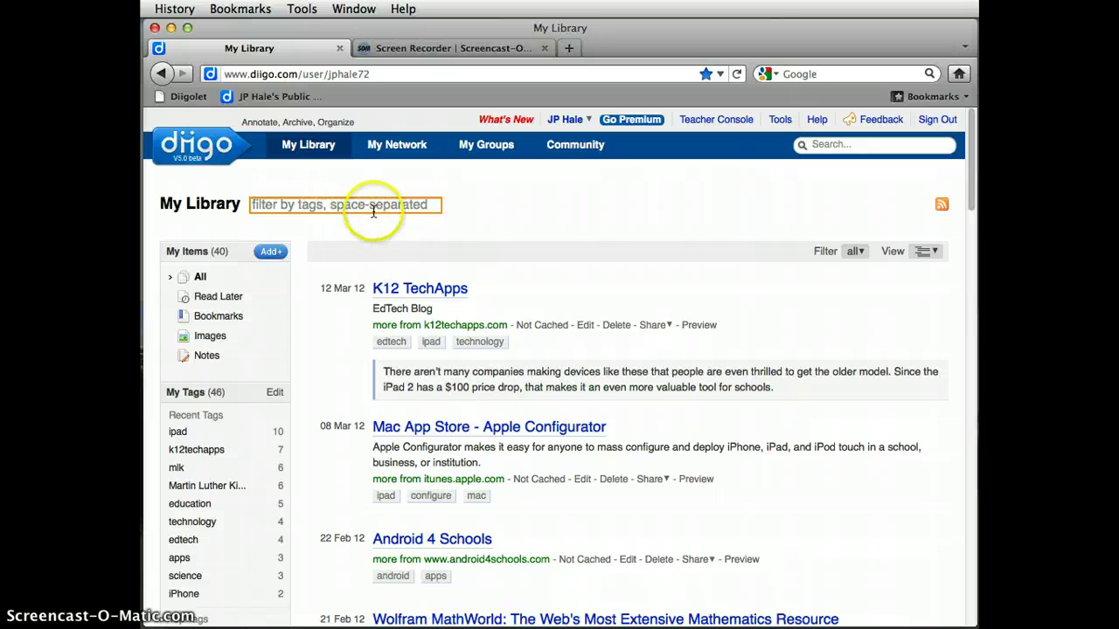
pyautogui.click(535, 234)
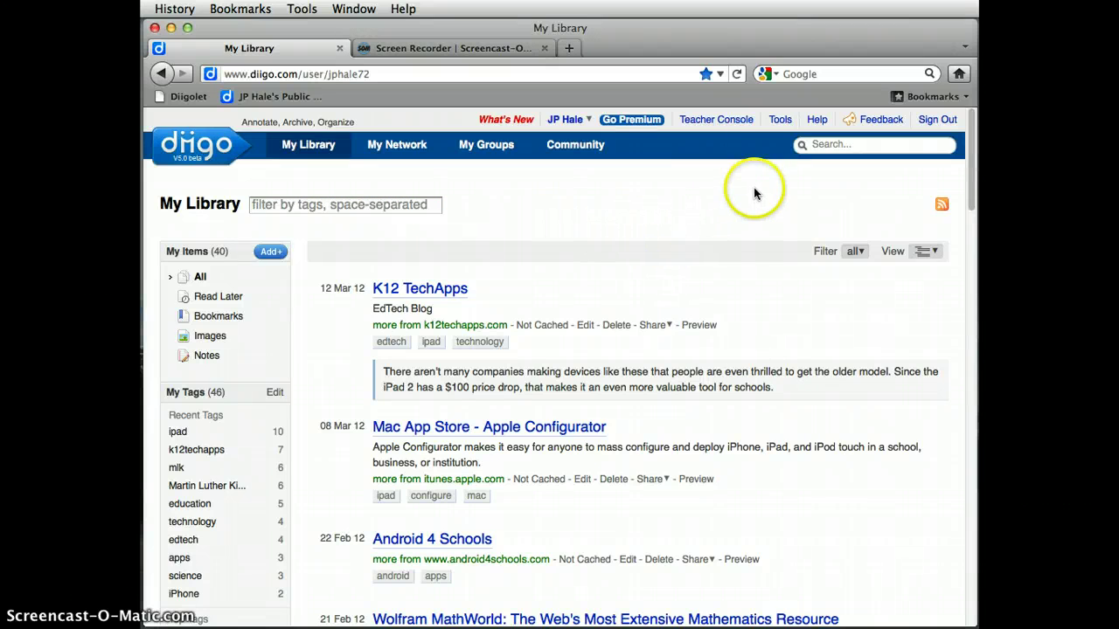
# - Open the setup instructions for the Diigolet bookmarklet among Diigo's browser add-ons
pyautogui.click(777, 124)
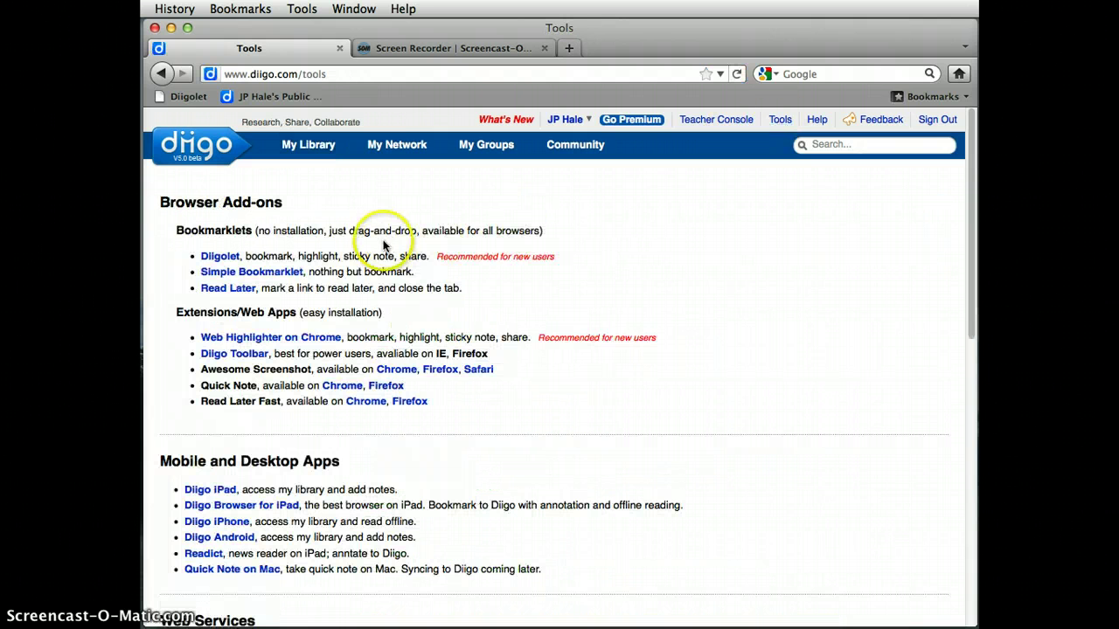
pyautogui.click(224, 259)
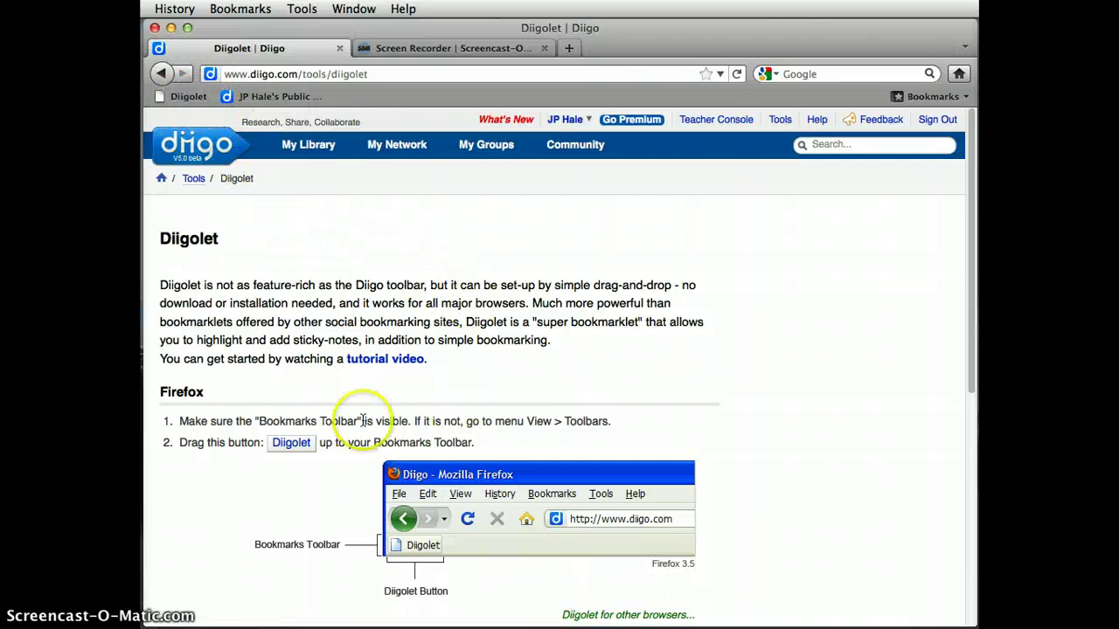
# - Go to k12techapps.com and launch Diigolet on the page
pyautogui.click(275, 98)
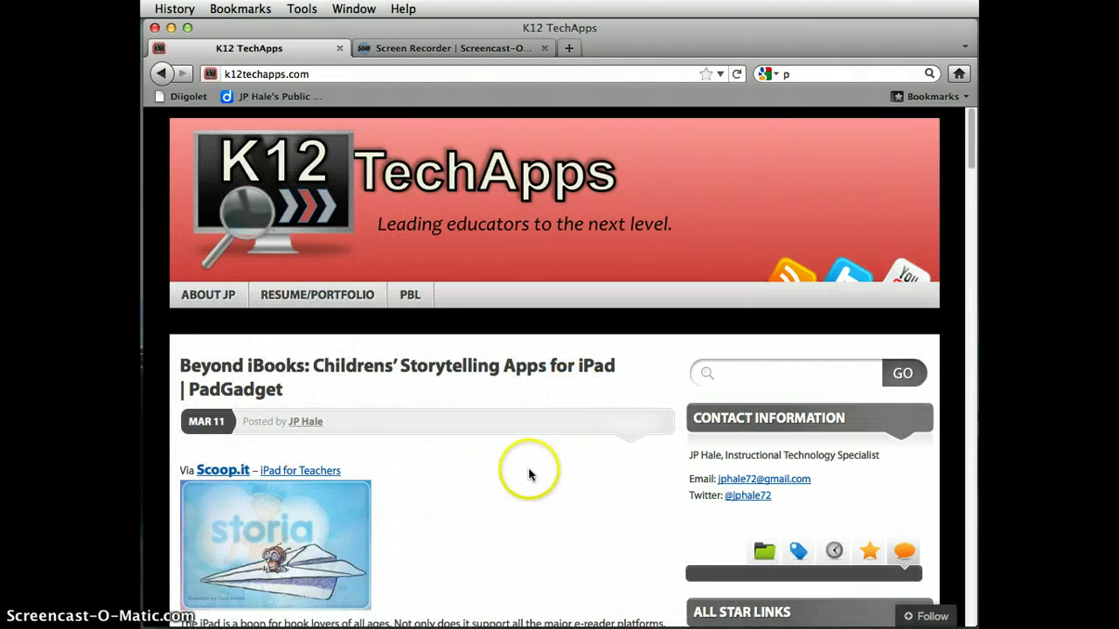
pyautogui.scroll(-10, 527, 475)
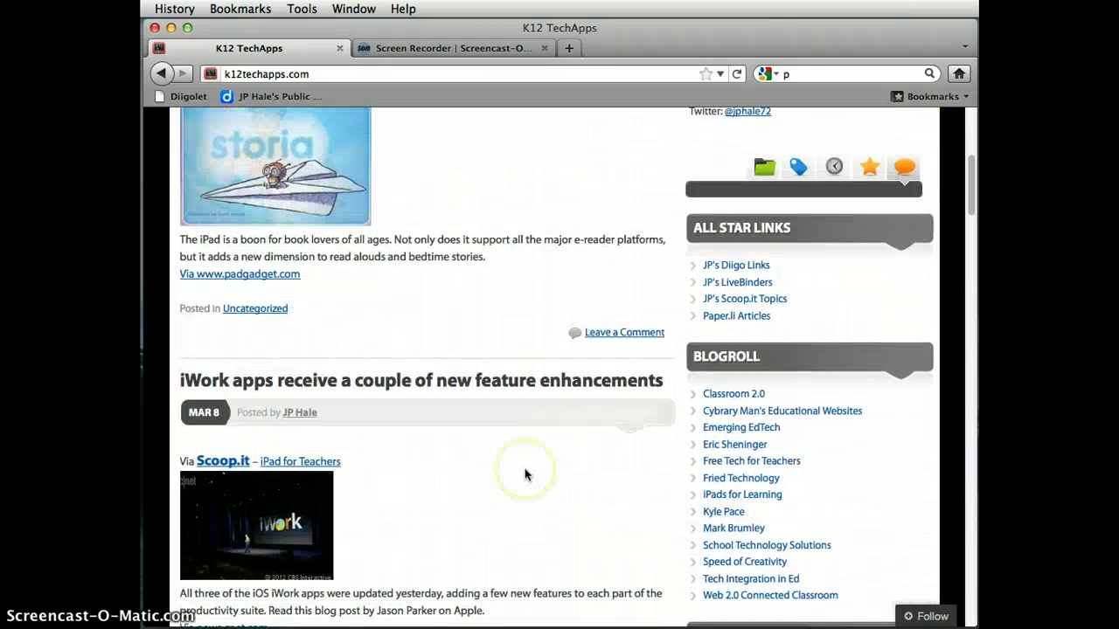
pyautogui.scroll(10, 525, 463)
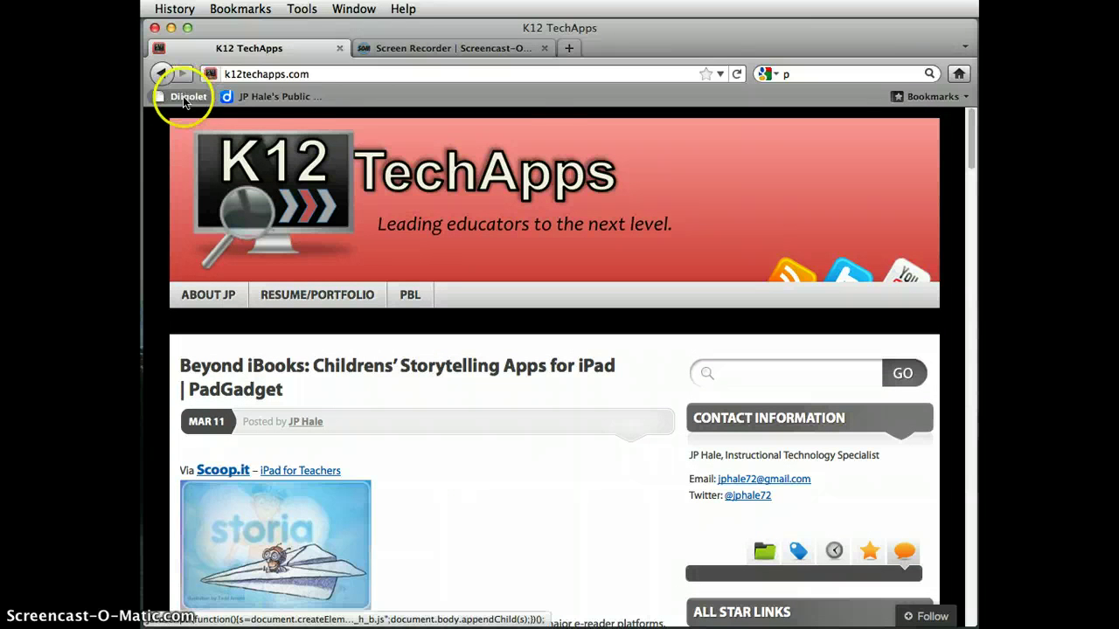
pyautogui.click(185, 98)
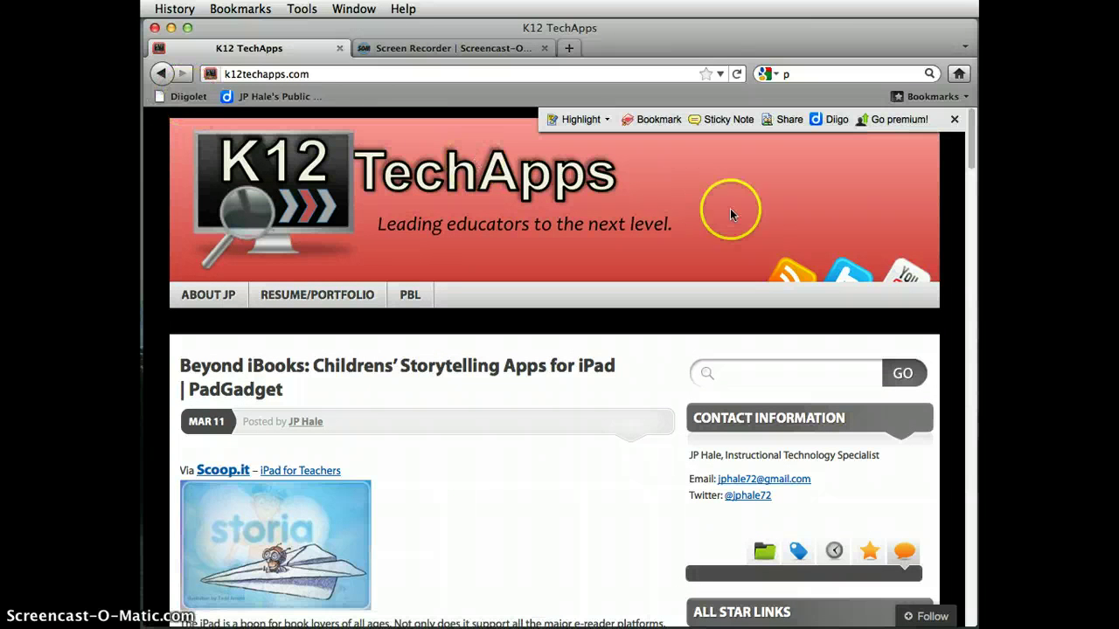
# - Bookmark the K12 TechApps page with Diigolet, checking the description, list and group options before saving
pyautogui.click(667, 120)
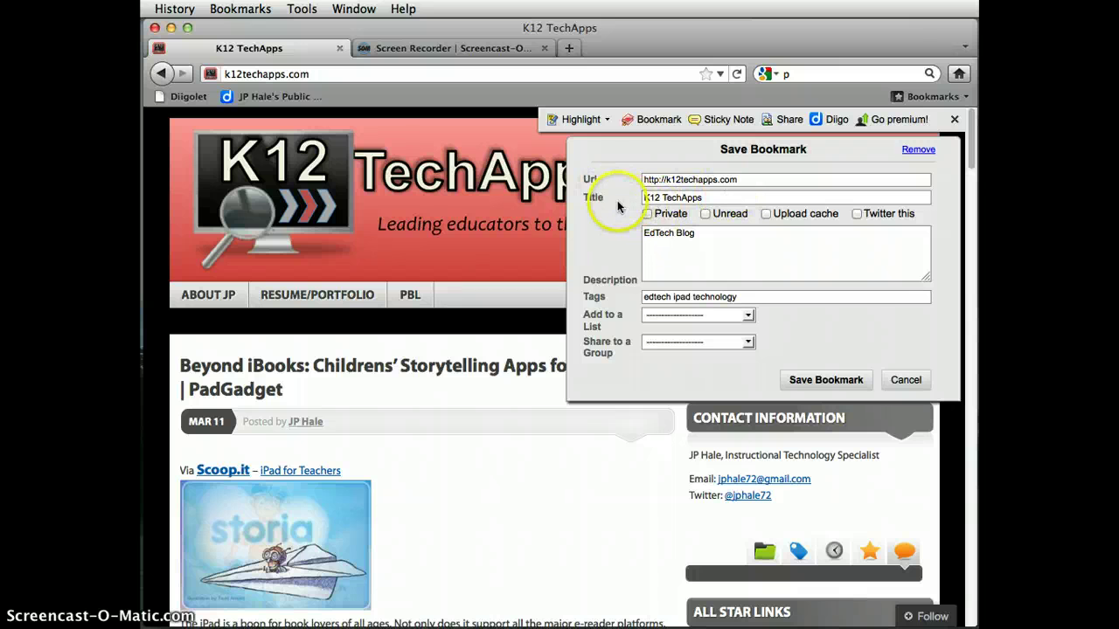
pyautogui.click(700, 233)
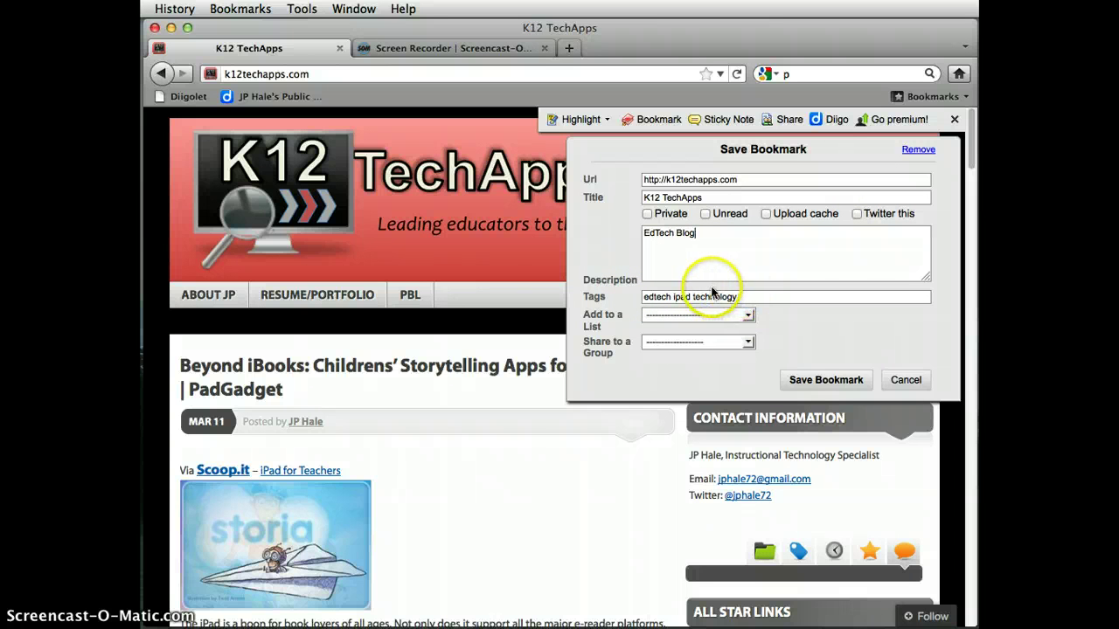
pyautogui.click(747, 316)
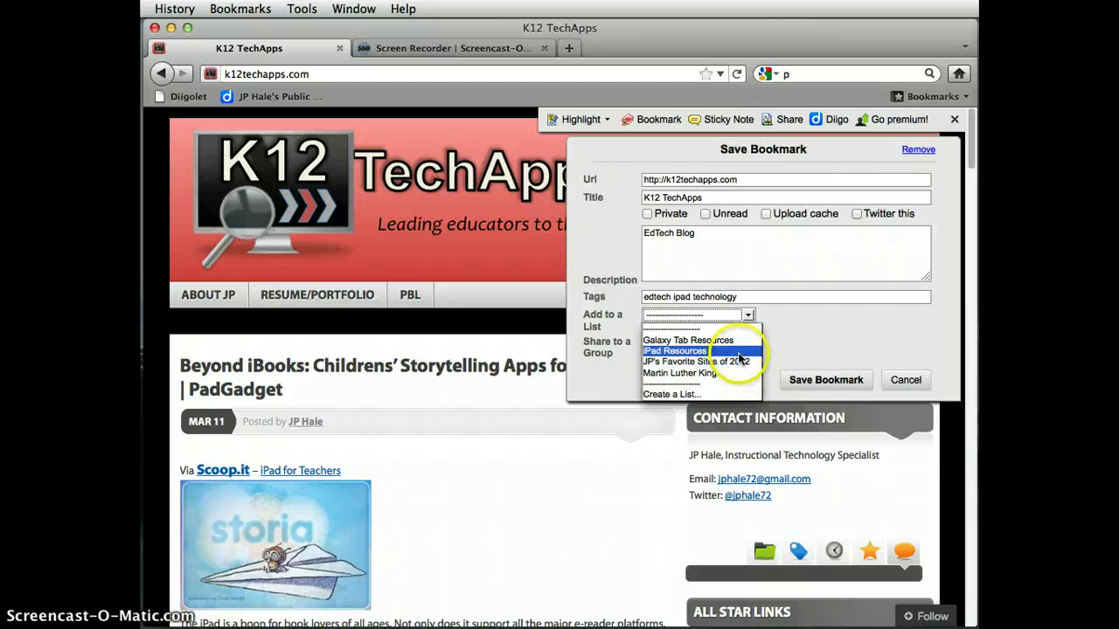
pyautogui.click(832, 329)
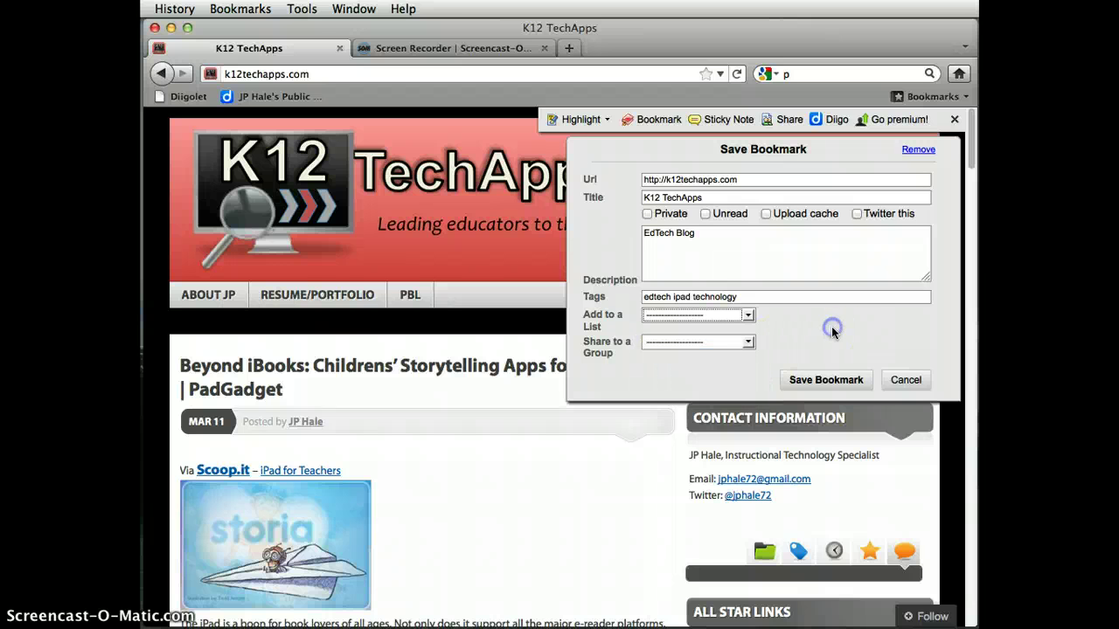
pyautogui.click(748, 343)
pyautogui.moveTo(747, 347); pyautogui.dragTo(719, 408)
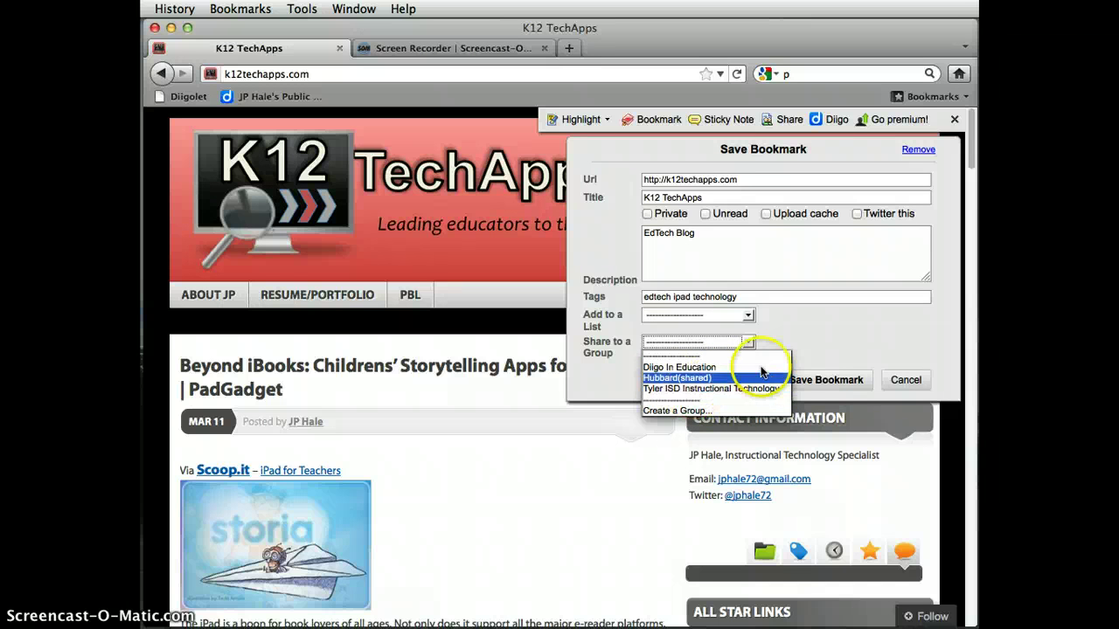
pyautogui.click(821, 341)
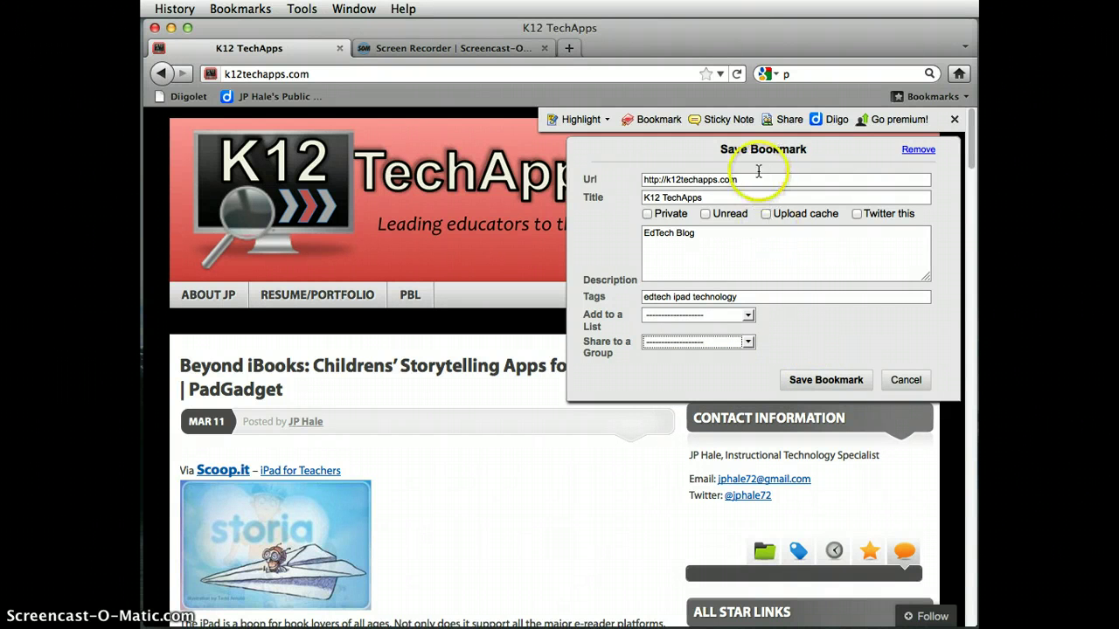
pyautogui.click(825, 382)
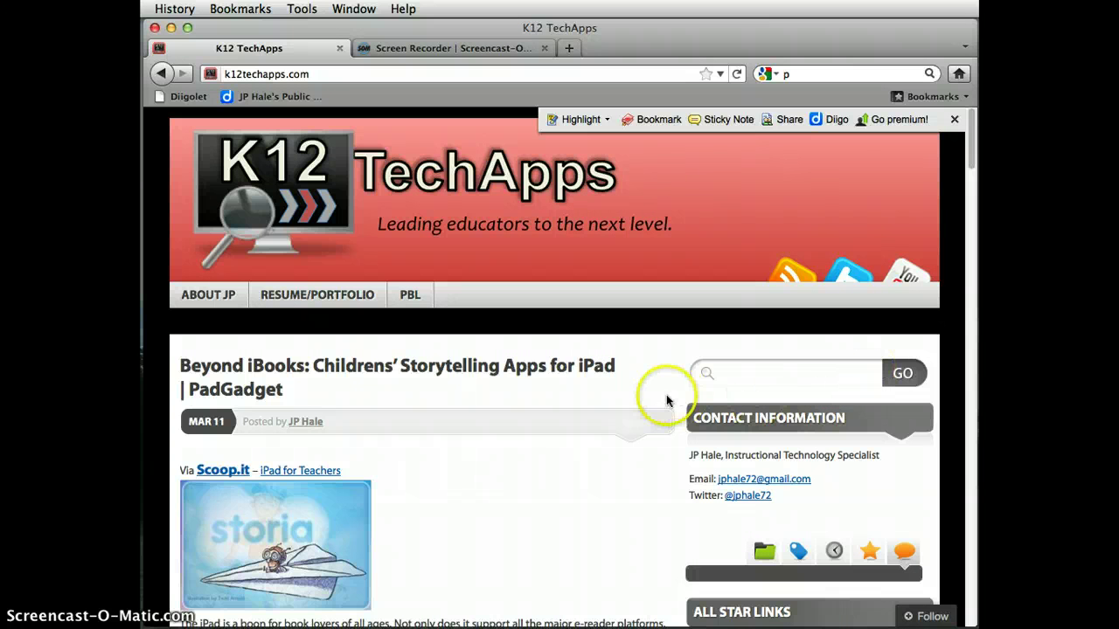
# - Return to the Diigo library through its saved browser bookmark and review the newest entries
pyautogui.click(267, 101)
pyautogui.click(266, 101)
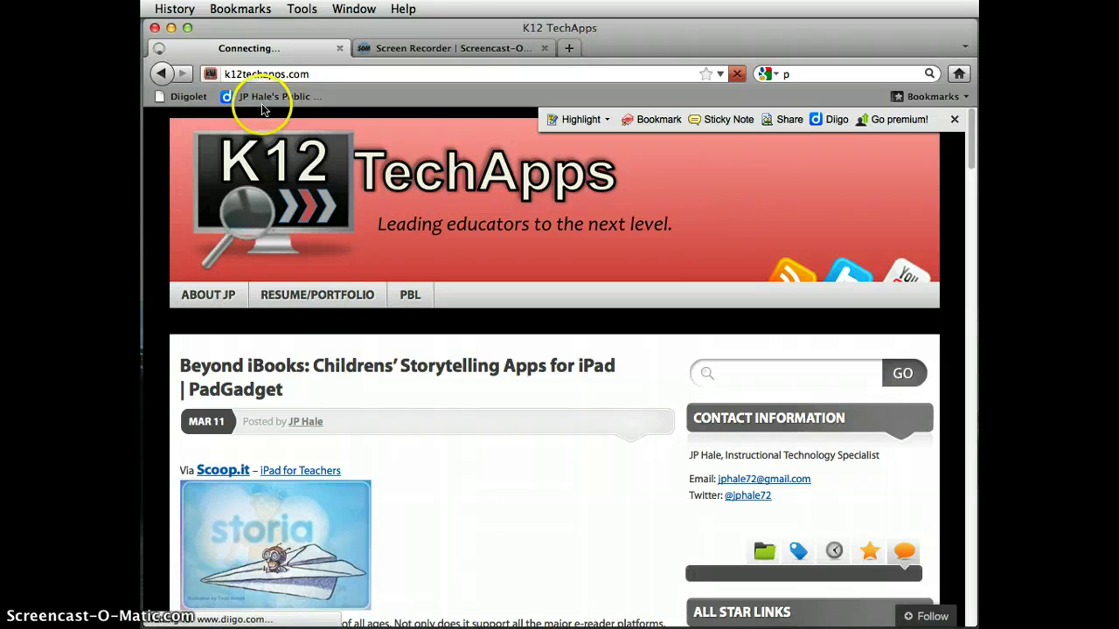
pyautogui.click(954, 122)
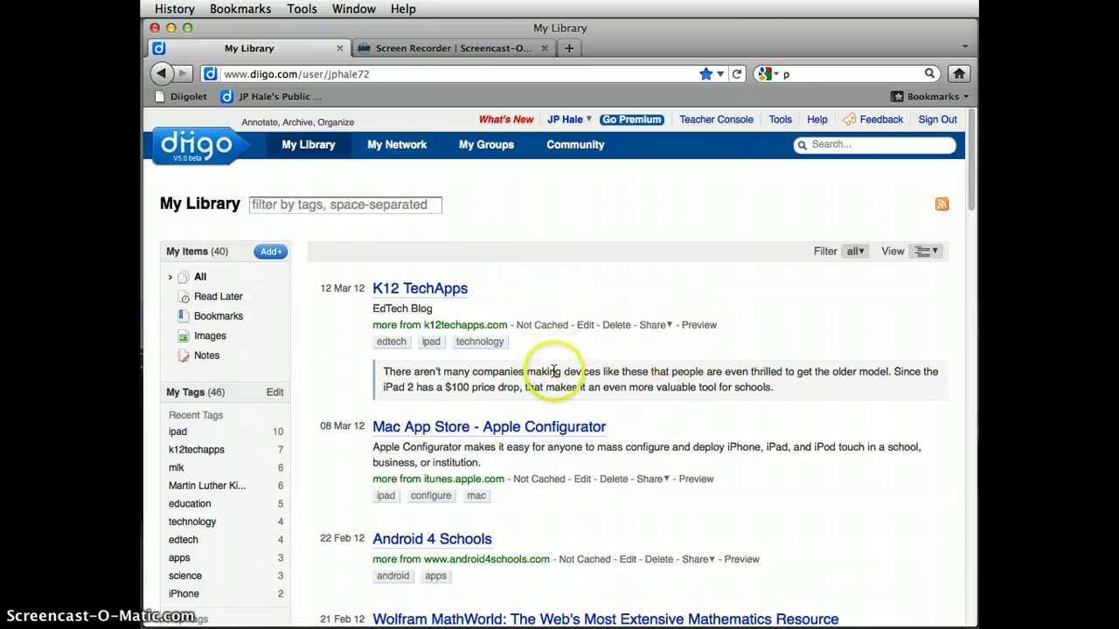
pyautogui.moveTo(562, 378)
pyautogui.scroll(-2, 555, 385)
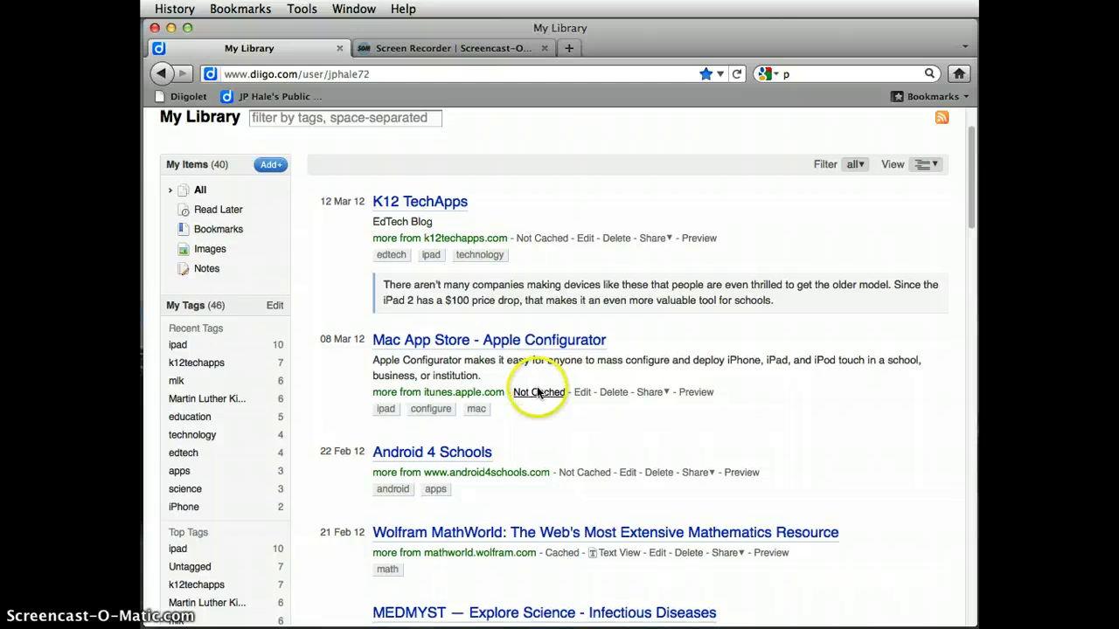
pyautogui.scroll(2, 428, 280)
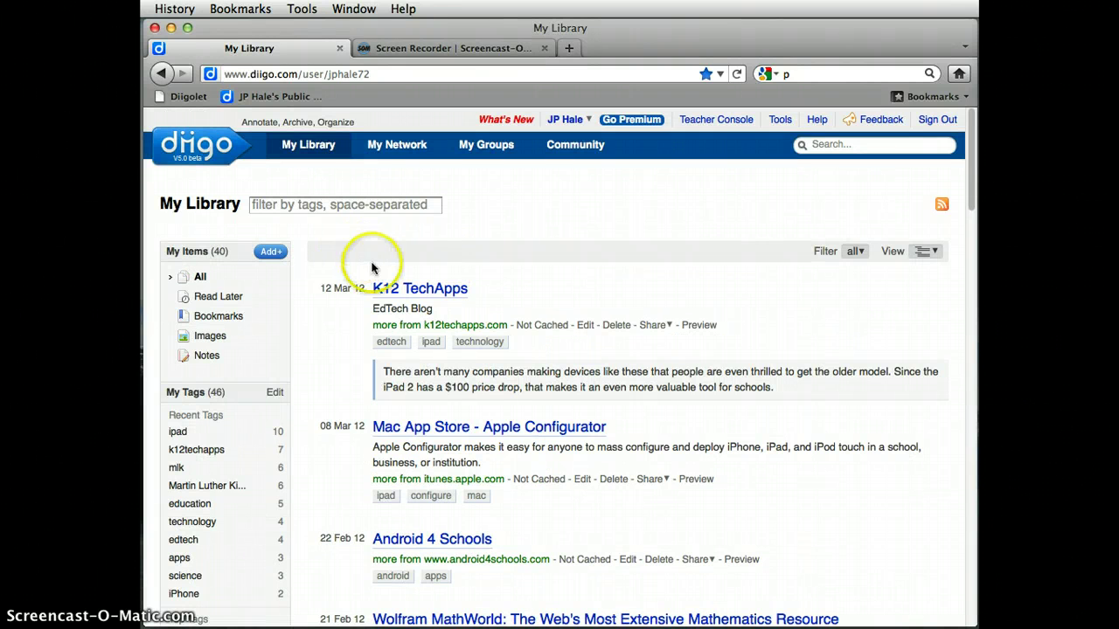
# - Sign out of Diigo and browse the public library's bookmarks and top tags as a visitor
pyautogui.click(937, 121)
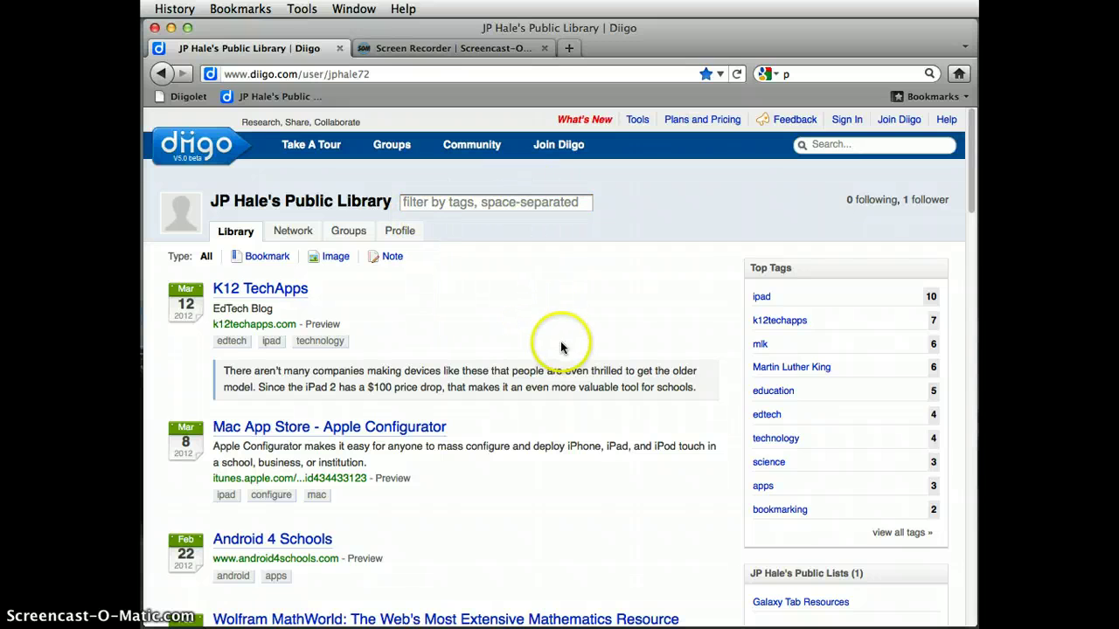
pyautogui.scroll(-3, 532, 457)
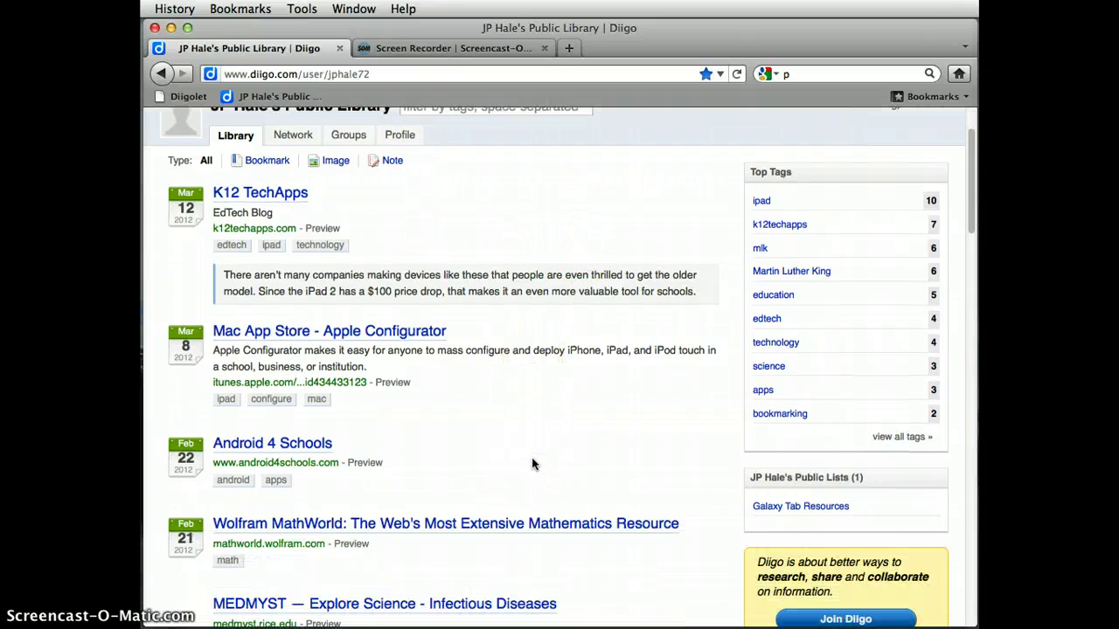
pyautogui.scroll(-3, 532, 463)
pyautogui.scroll(-20, 534, 467)
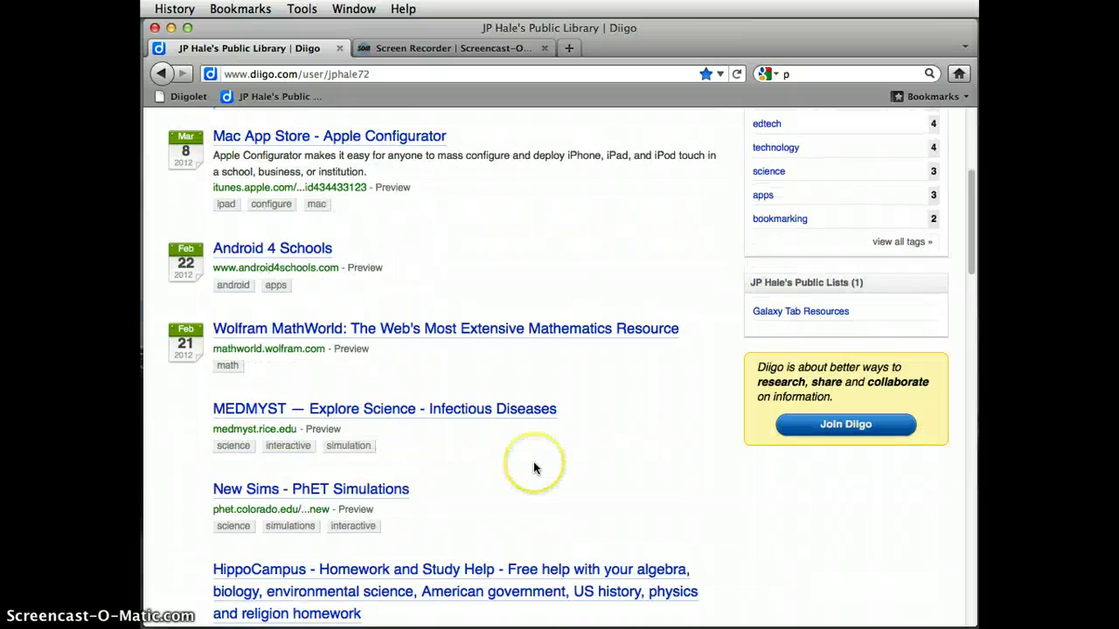
pyautogui.scroll(-15, 534, 468)
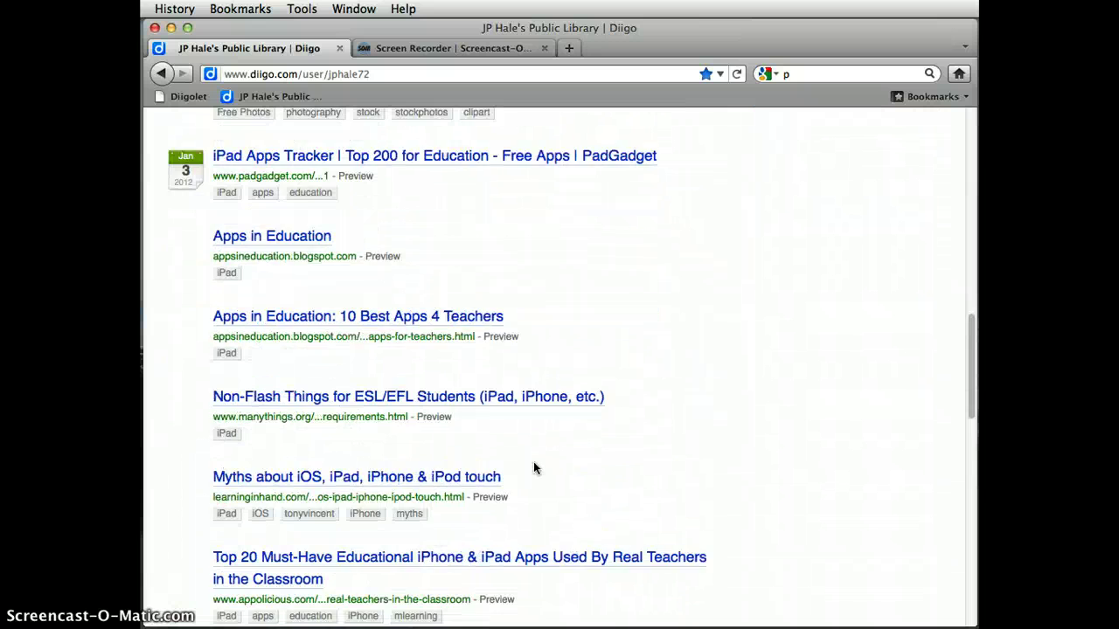
pyautogui.scroll(15, 534, 468)
pyautogui.scroll(20, 533, 468)
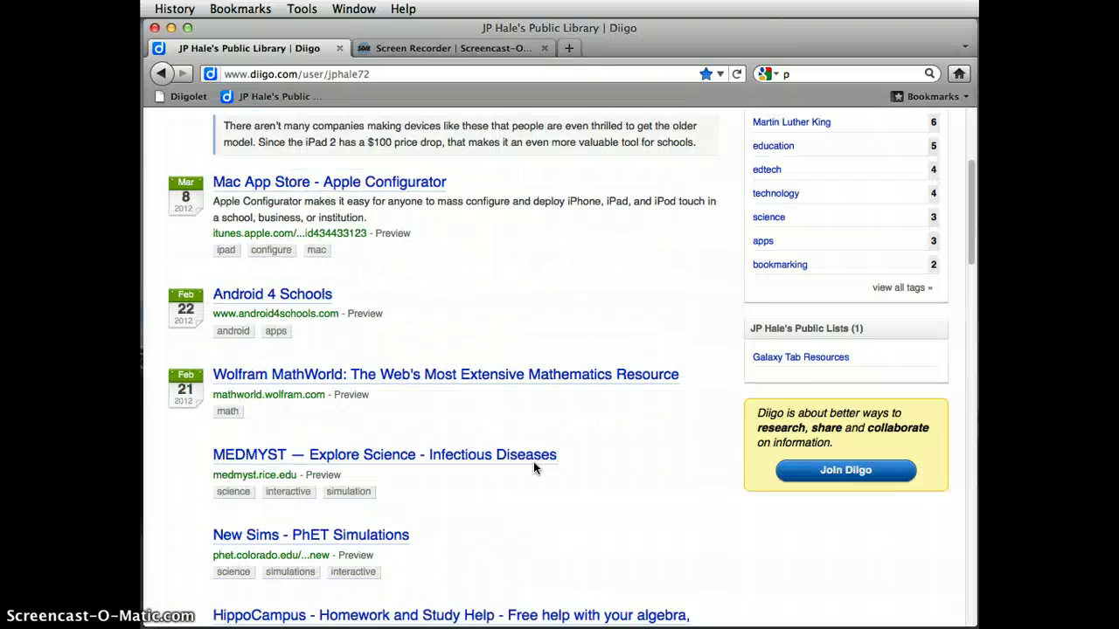
pyautogui.click(554, 480)
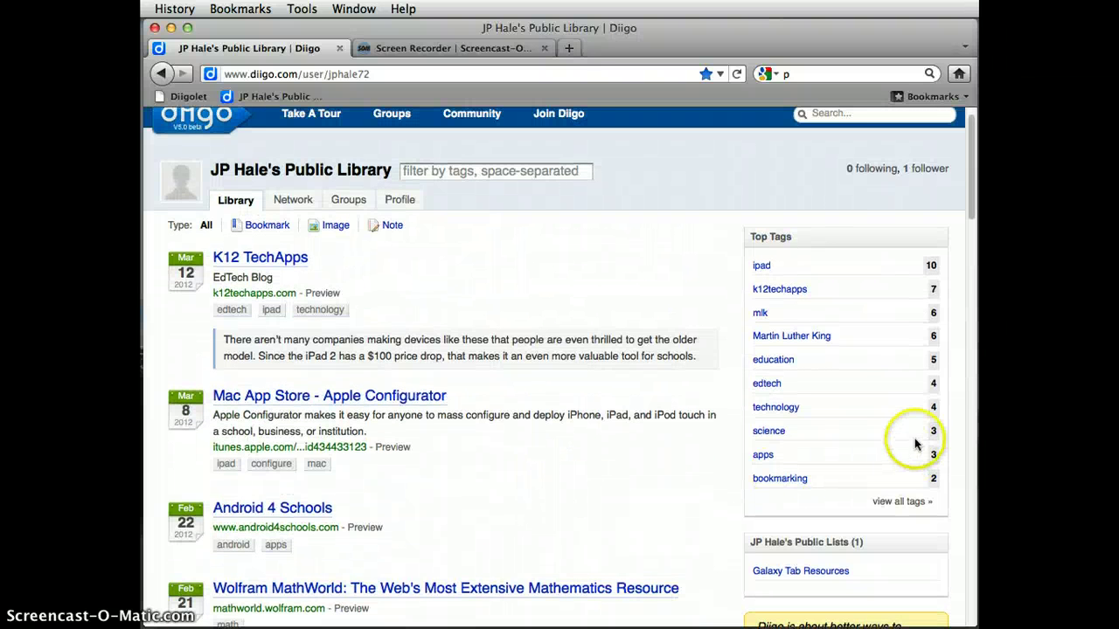
# - Filter the public library to the items tagged "Martin Luther King" from the top tags
pyautogui.scroll(1, 821, 343)
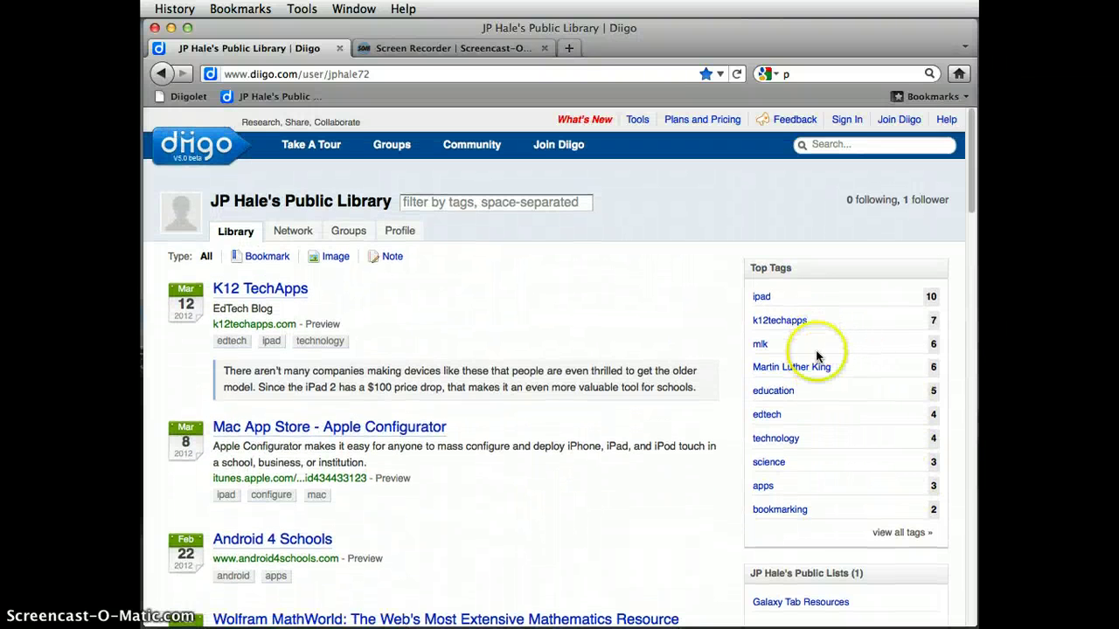
pyautogui.click(815, 369)
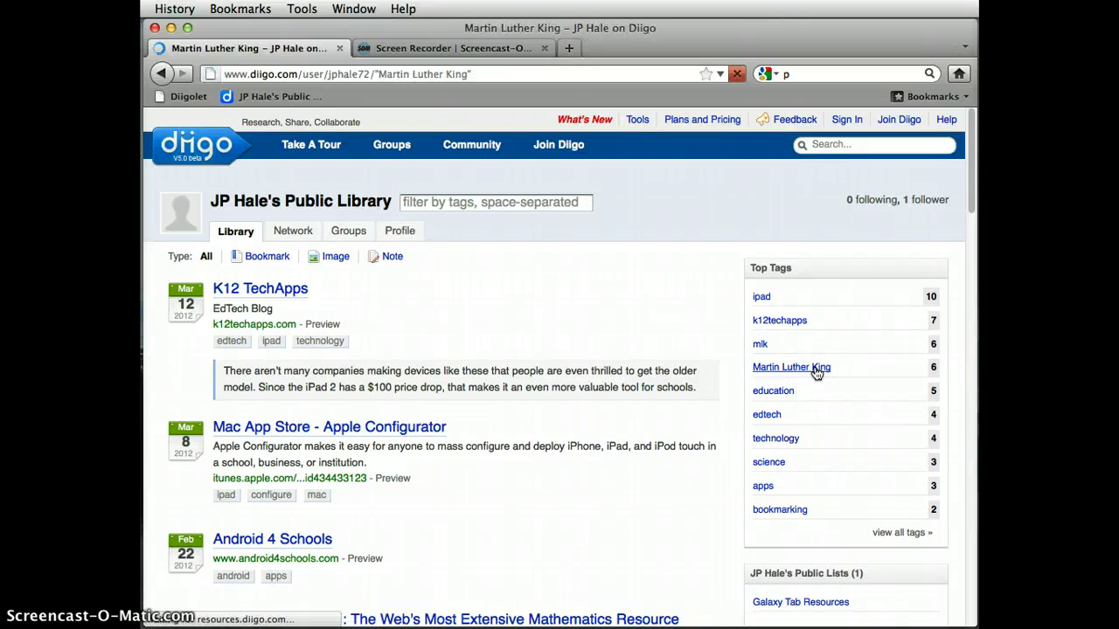
pyautogui.click(417, 434)
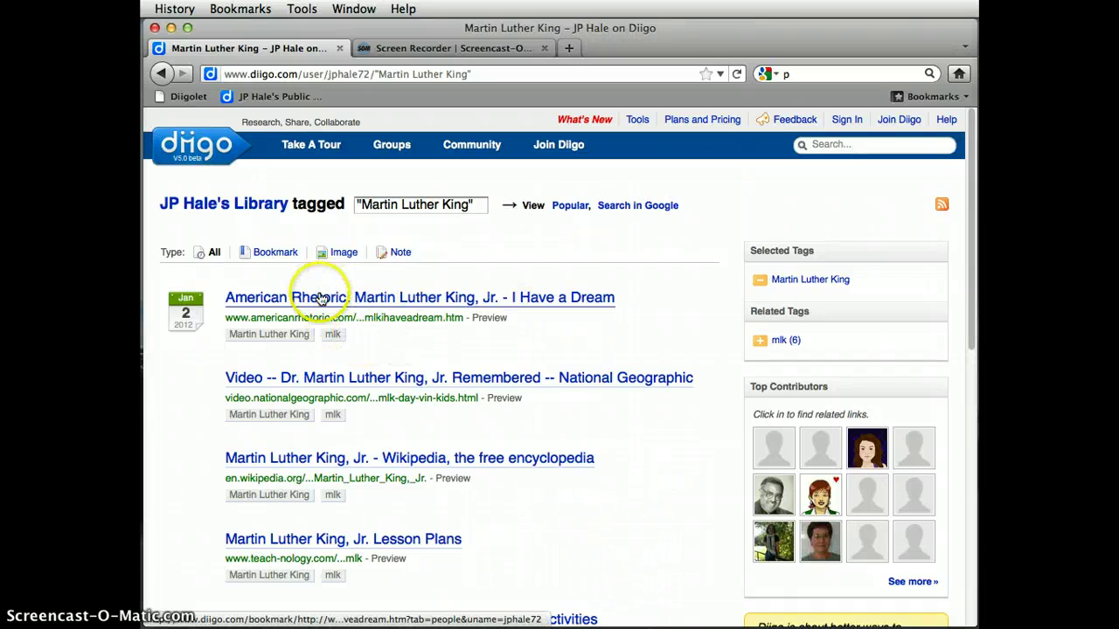
# - View the "Martin Luther King" items by type: images first, notes second, and bookmarks last
pyautogui.click(341, 257)
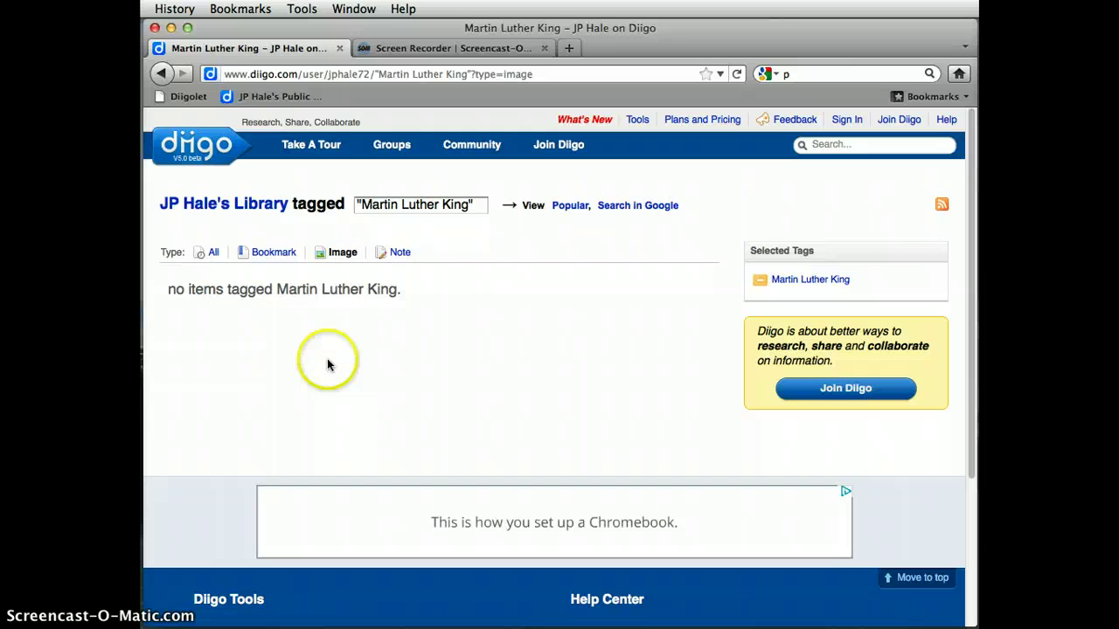
pyautogui.click(397, 253)
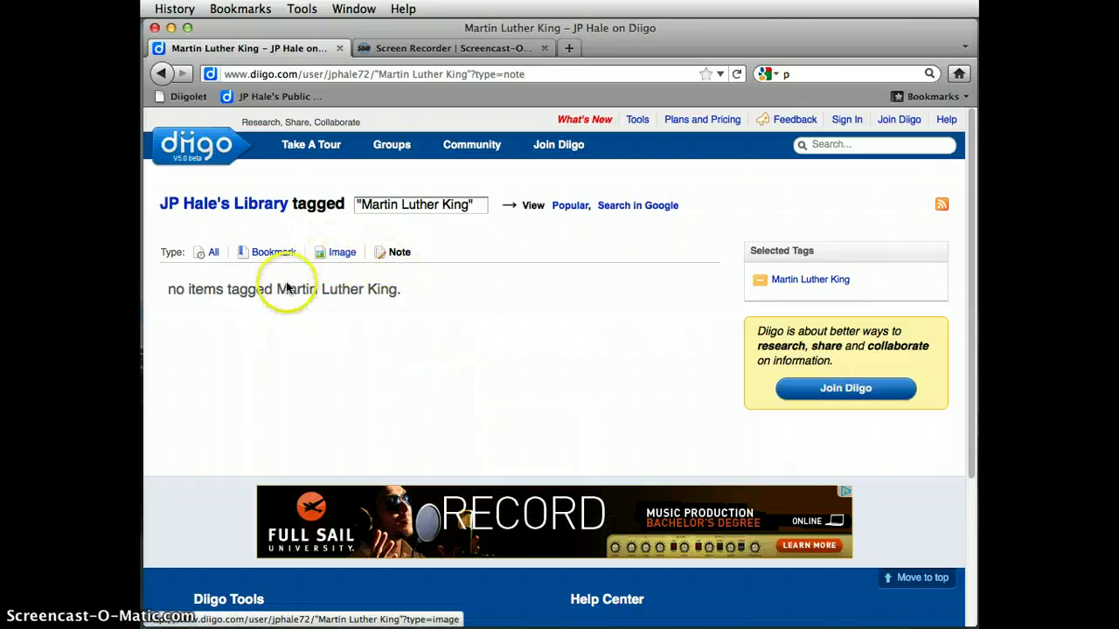
pyautogui.click(265, 252)
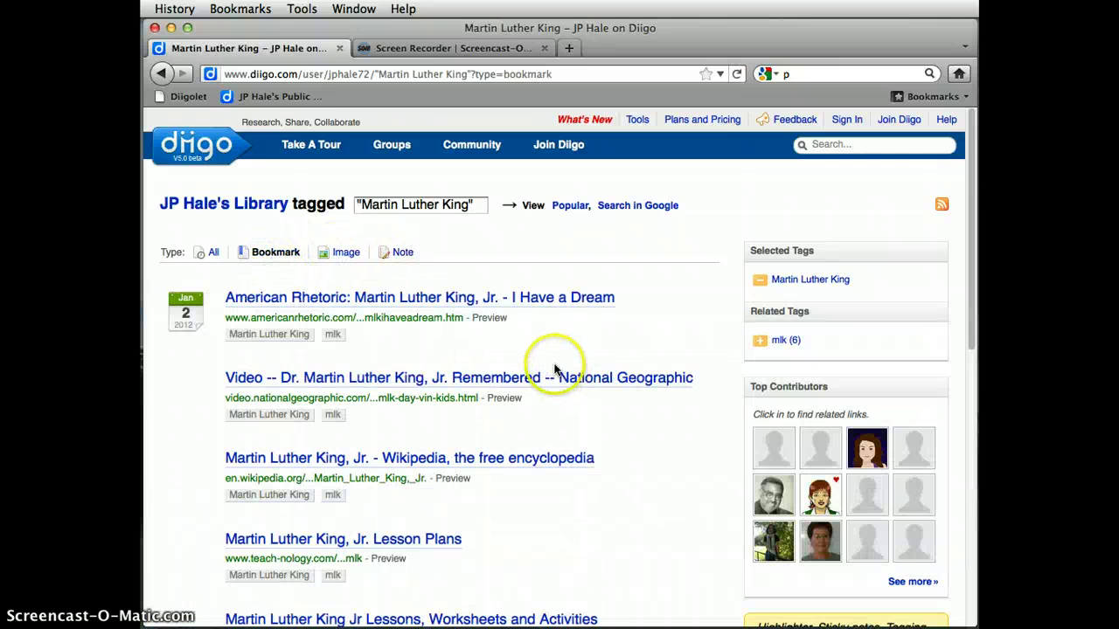